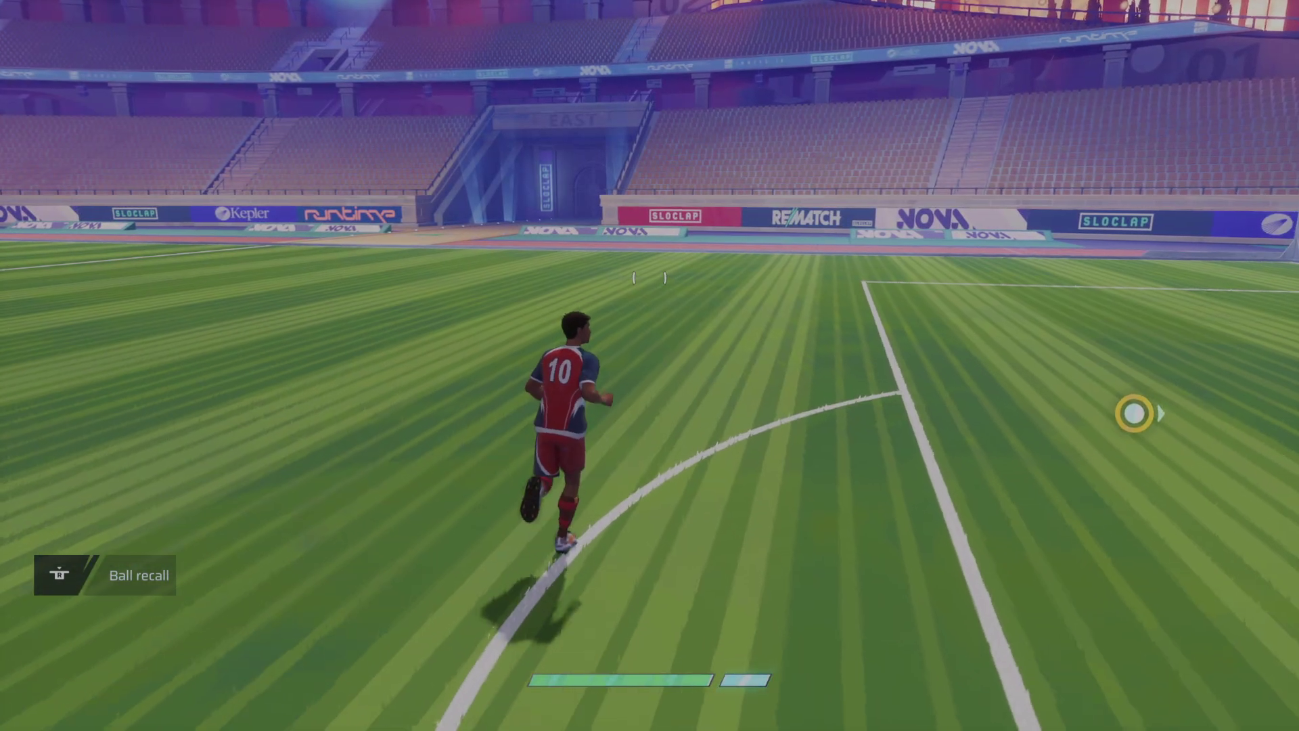
- Run the player forward to the centre-circle line, then bring up the Windows Start menu
{"action": "key", "text": "w"}
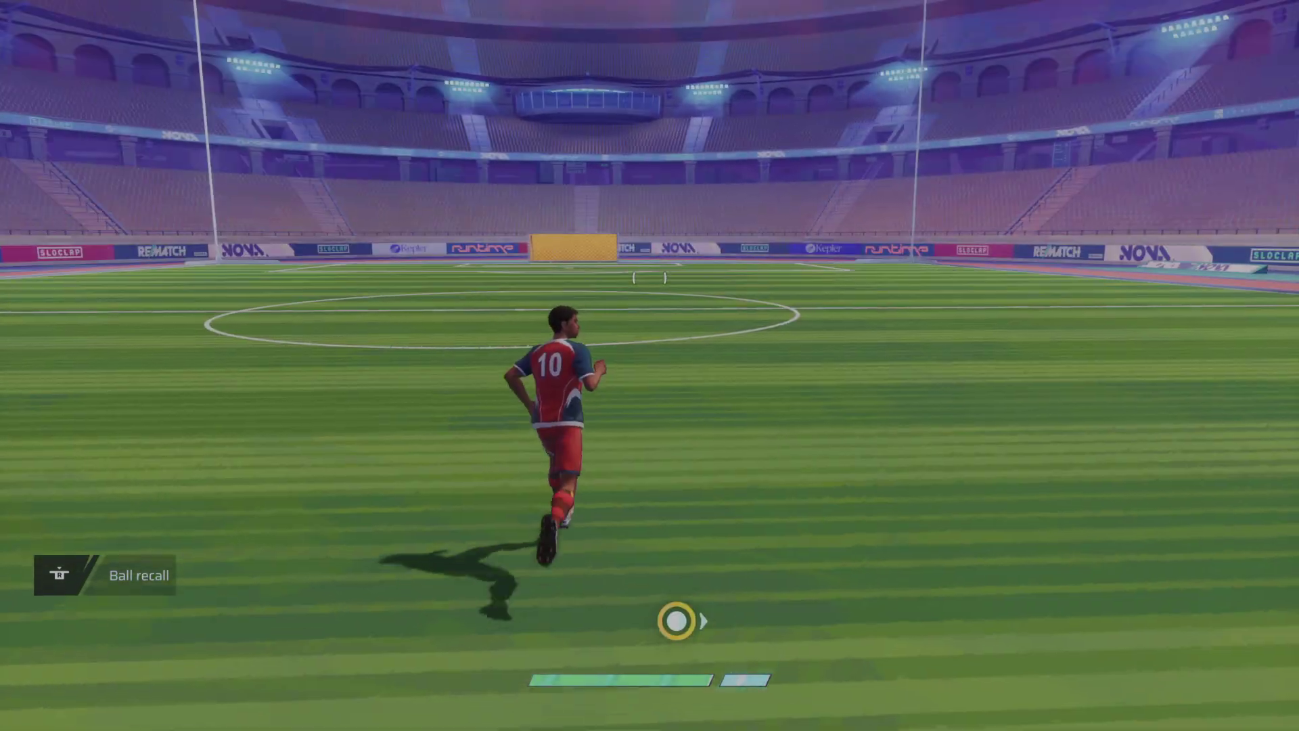
{"action": "key", "text": "w"}
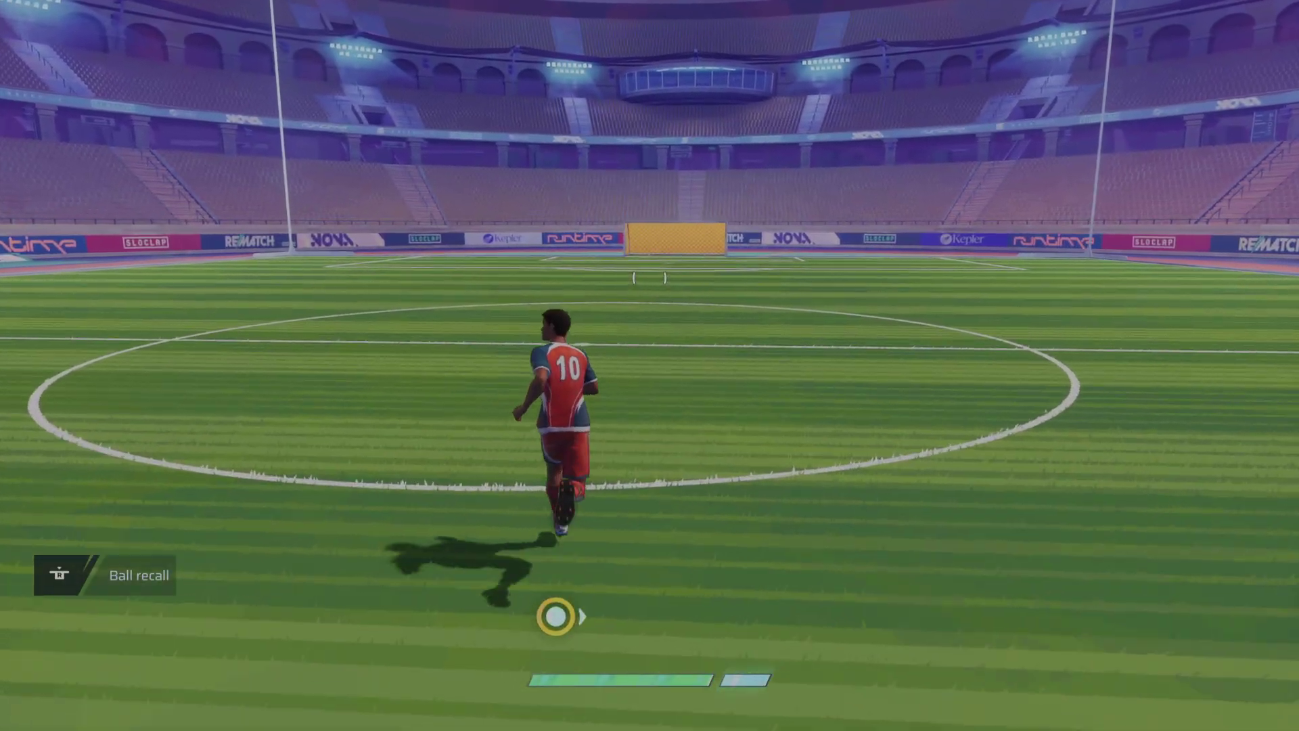
{"action": "key", "text": "w"}
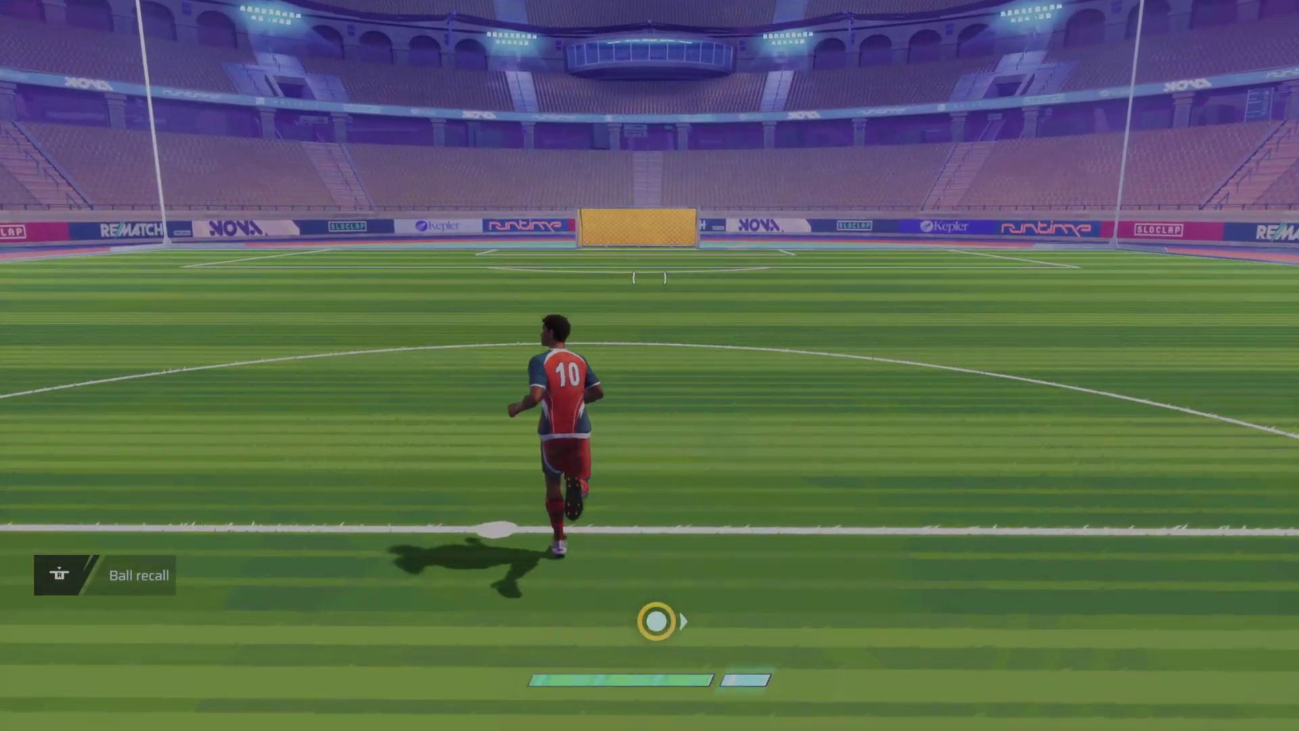
{"action": "key", "text": "w"}
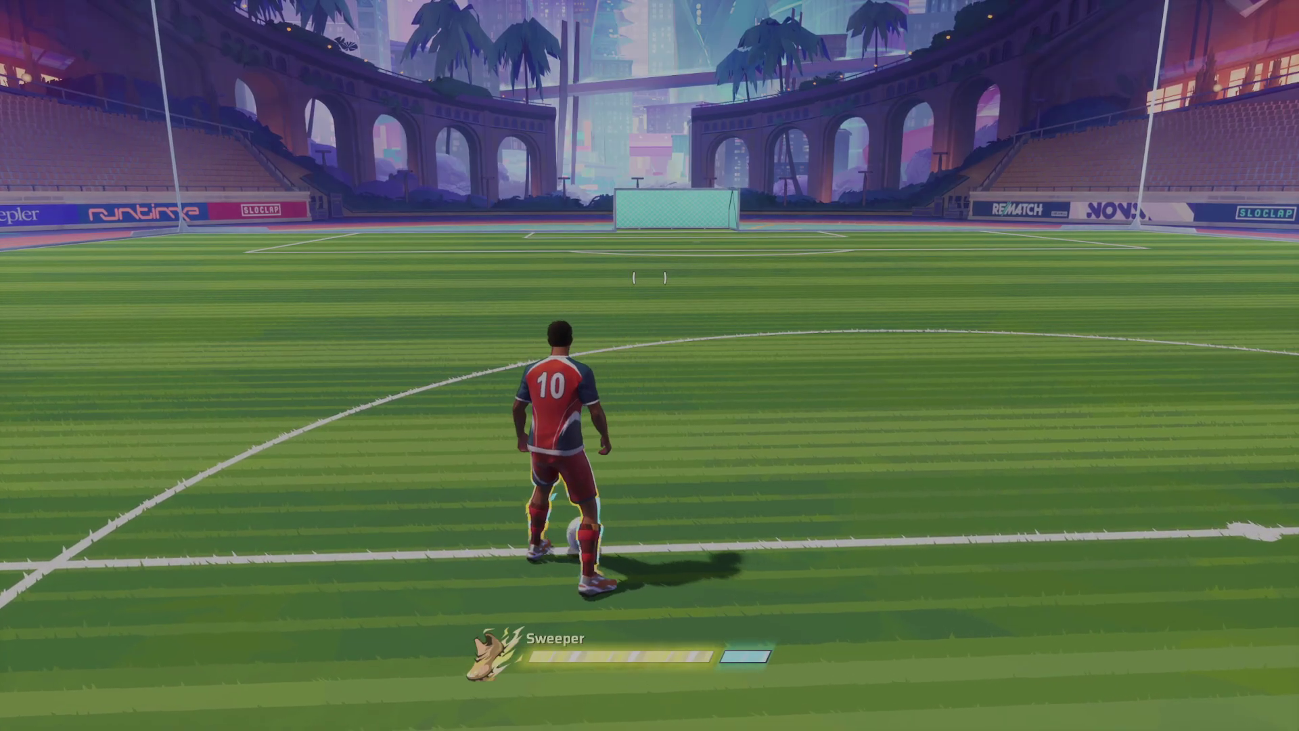
{"action": "key", "text": "super"}
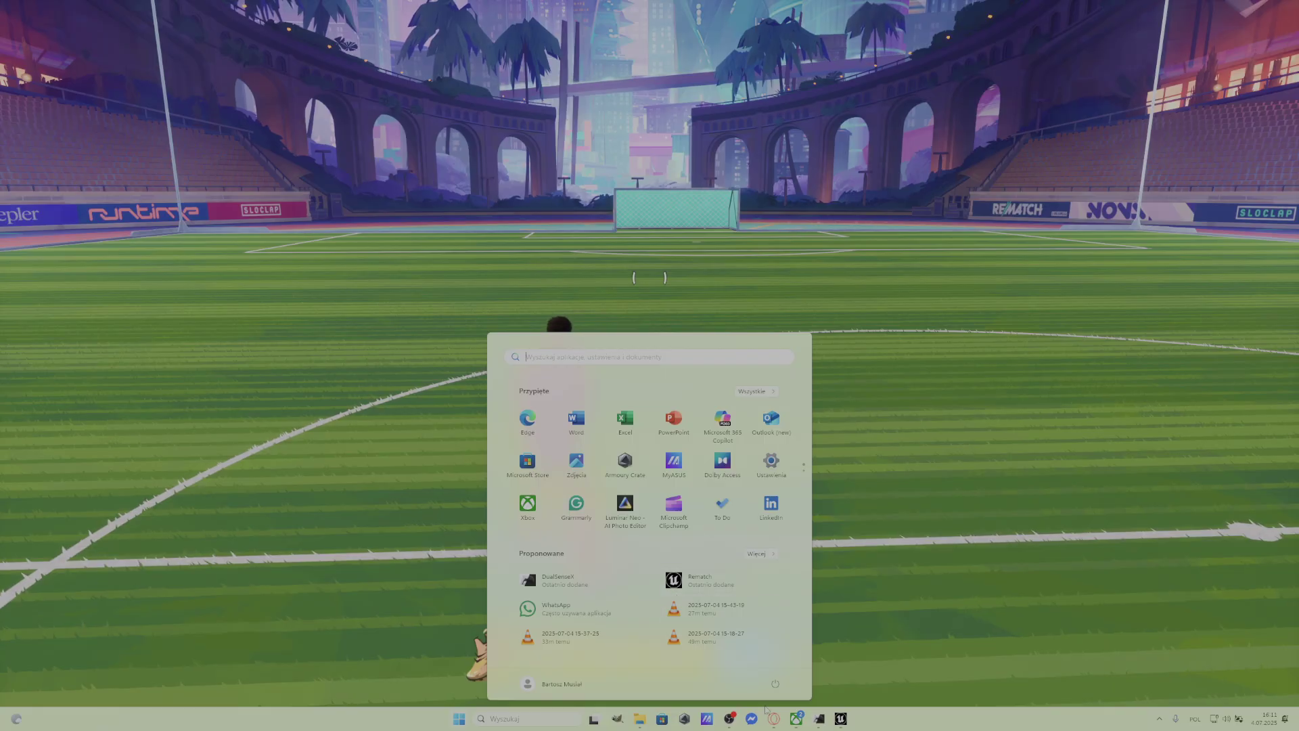
- Launch Opera and load the dualsensex.com guide on using a PS5 controller on PC
{"action": "left_click", "coordinate": [773, 719]}
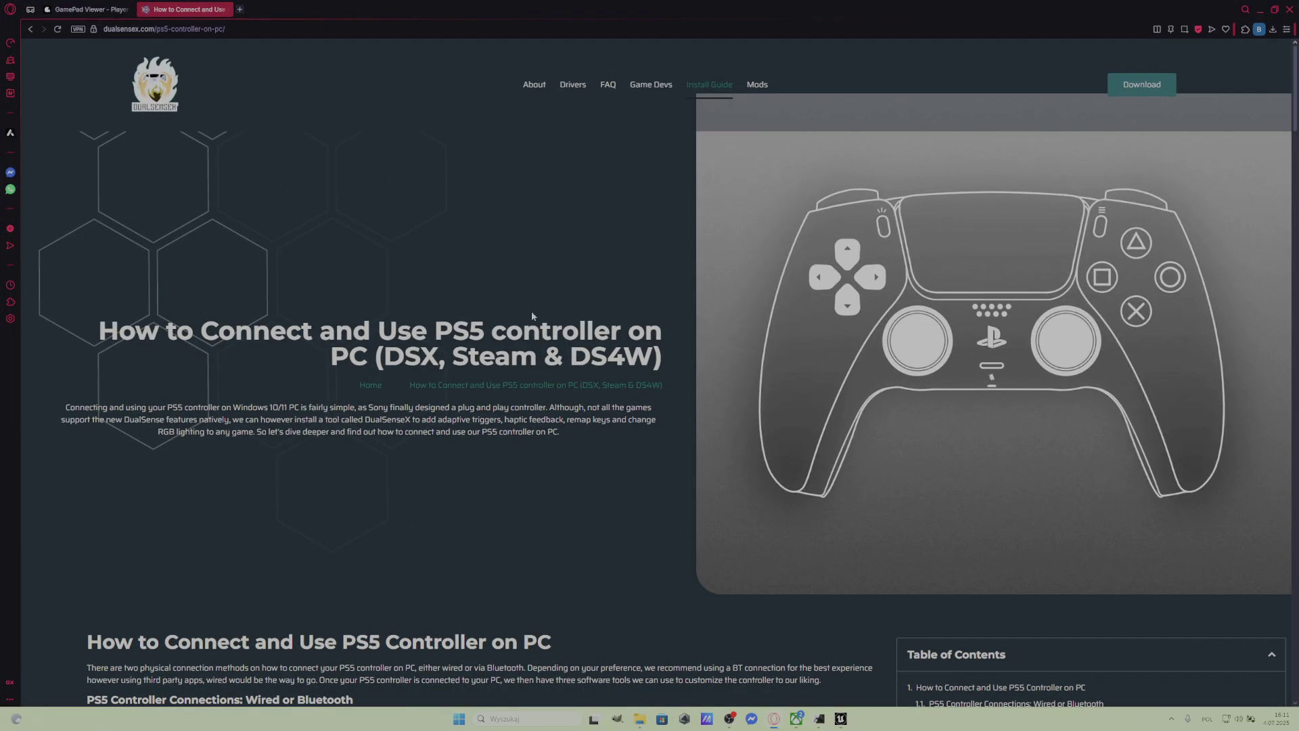
{"action": "left_click", "coordinate": [130, 30]}
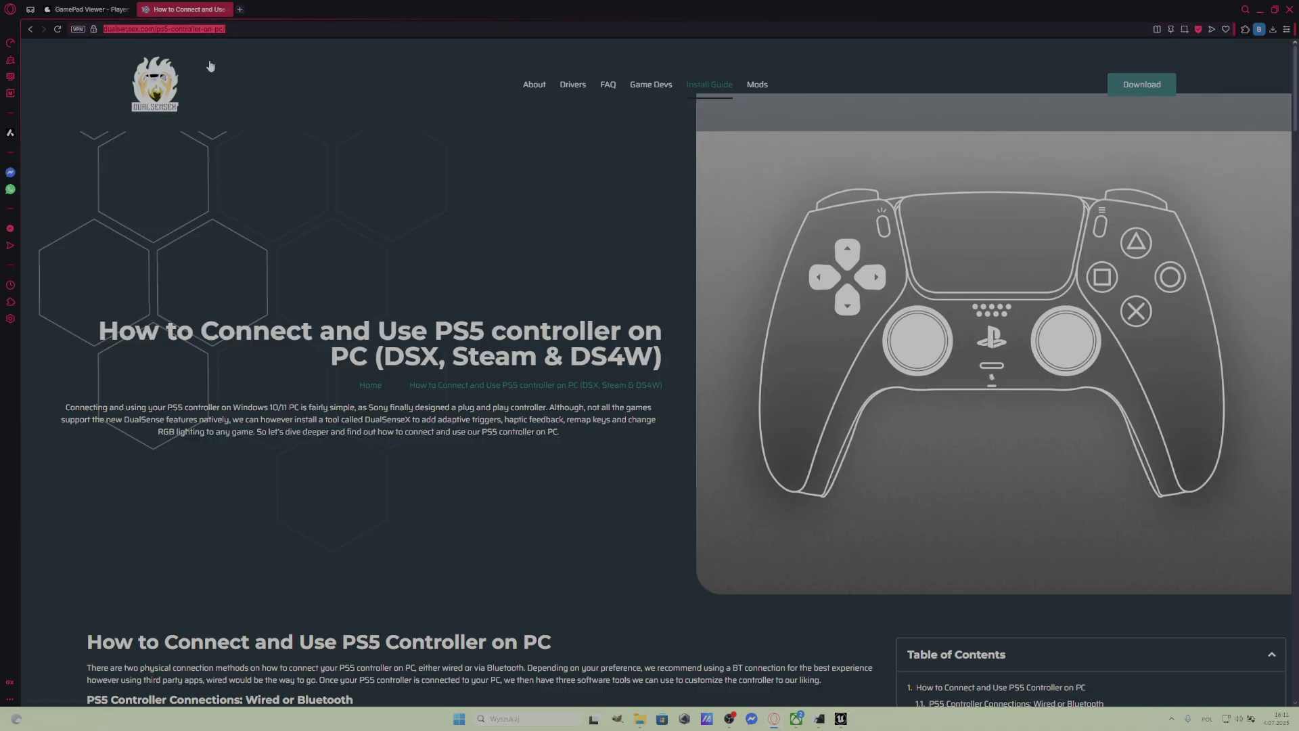
{"action": "left_click", "coordinate": [132, 29]}
{"action": "key", "text": "Return"}
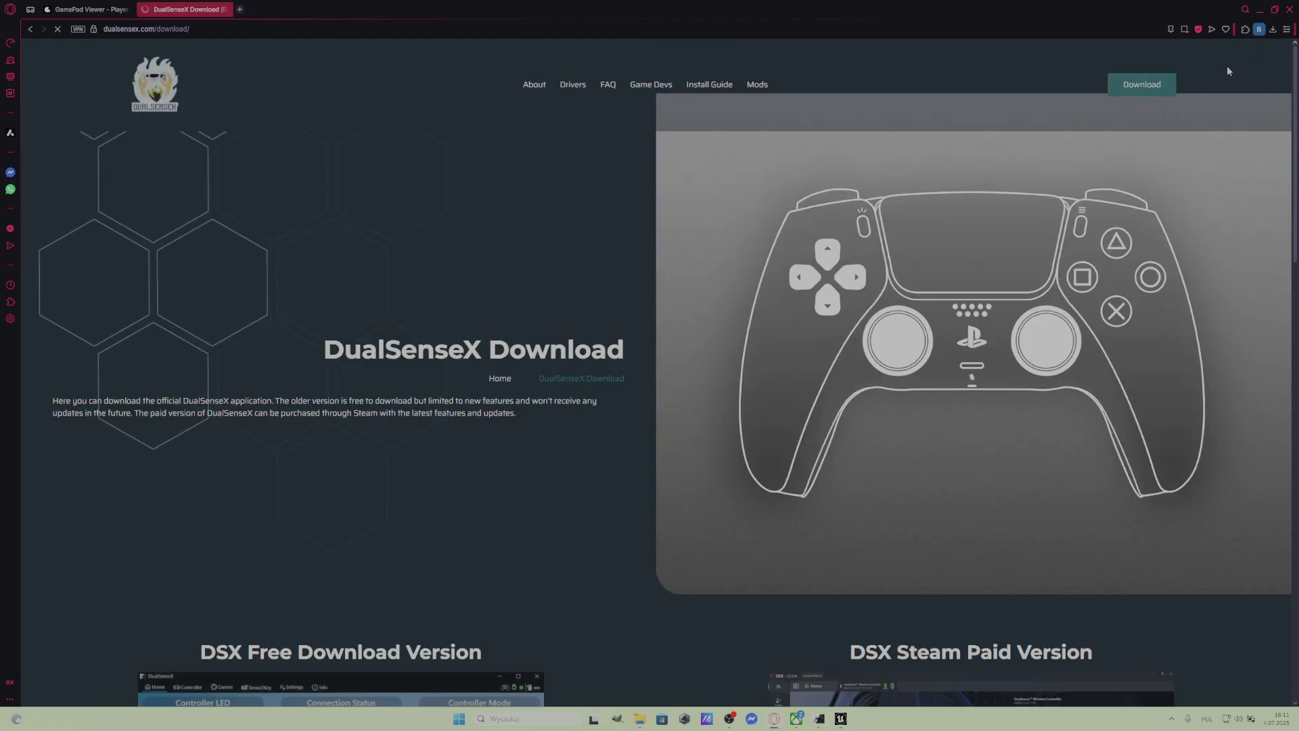
{"action": "scroll", "coordinate": [514, 353], "scroll_direction": "down", "scroll_amount": 2}
{"action": "scroll", "coordinate": [514, 352], "scroll_direction": "down", "scroll_amount": 3}
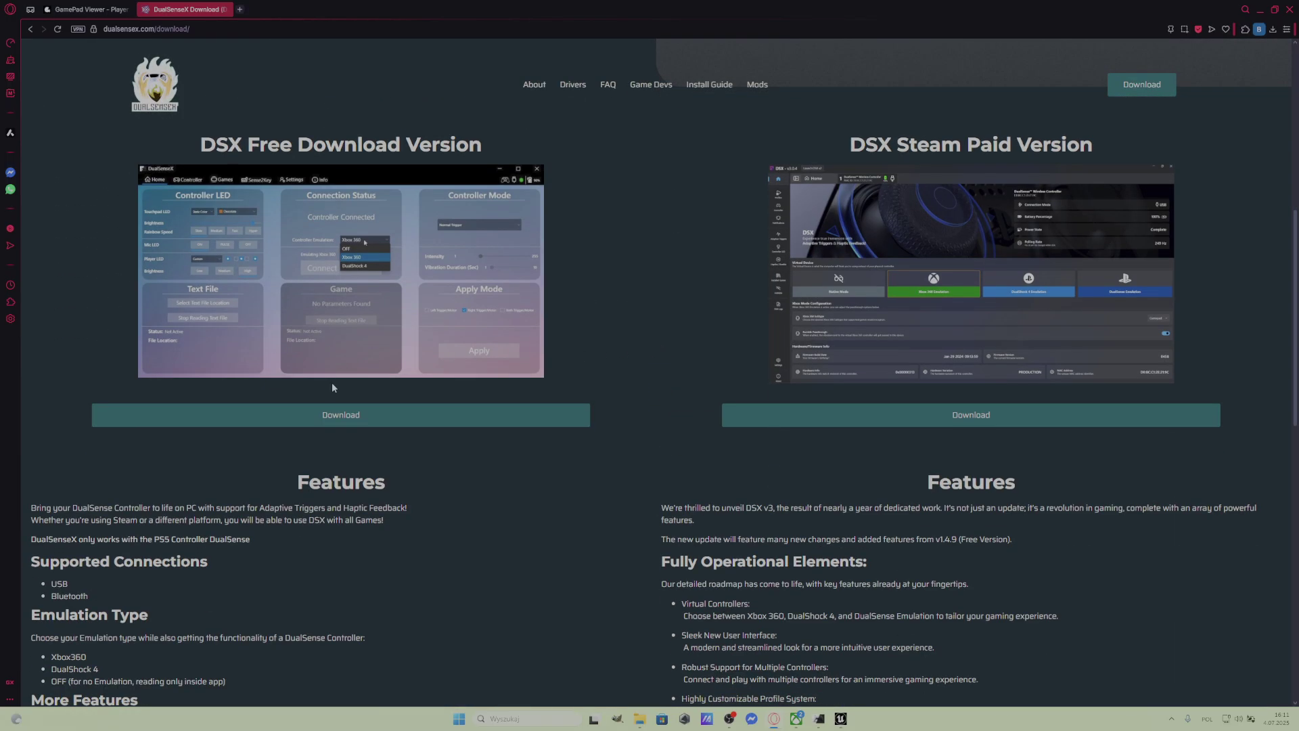
{"action": "scroll", "coordinate": [394, 411], "scroll_direction": "up", "scroll_amount": 1}
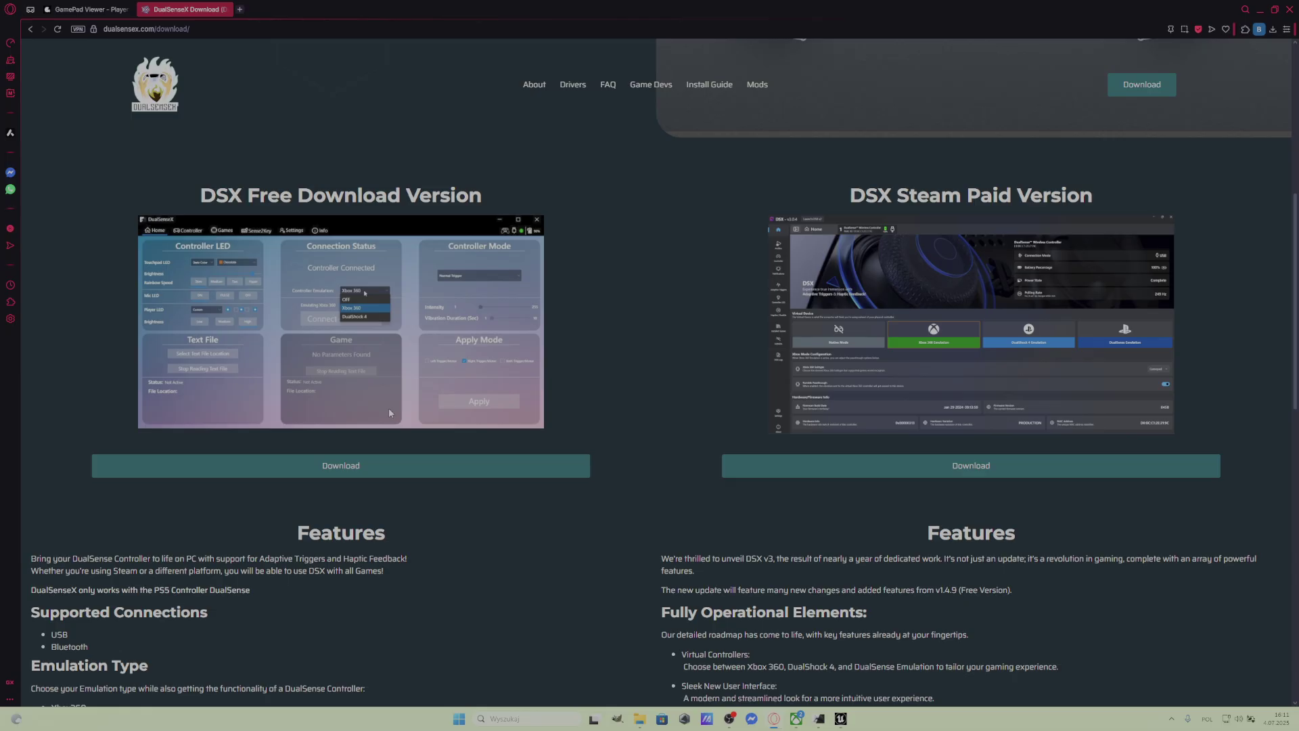
- Download the DSX Free Download Version as DualSenseX-Setup.zip
{"action": "left_click", "coordinate": [426, 466]}
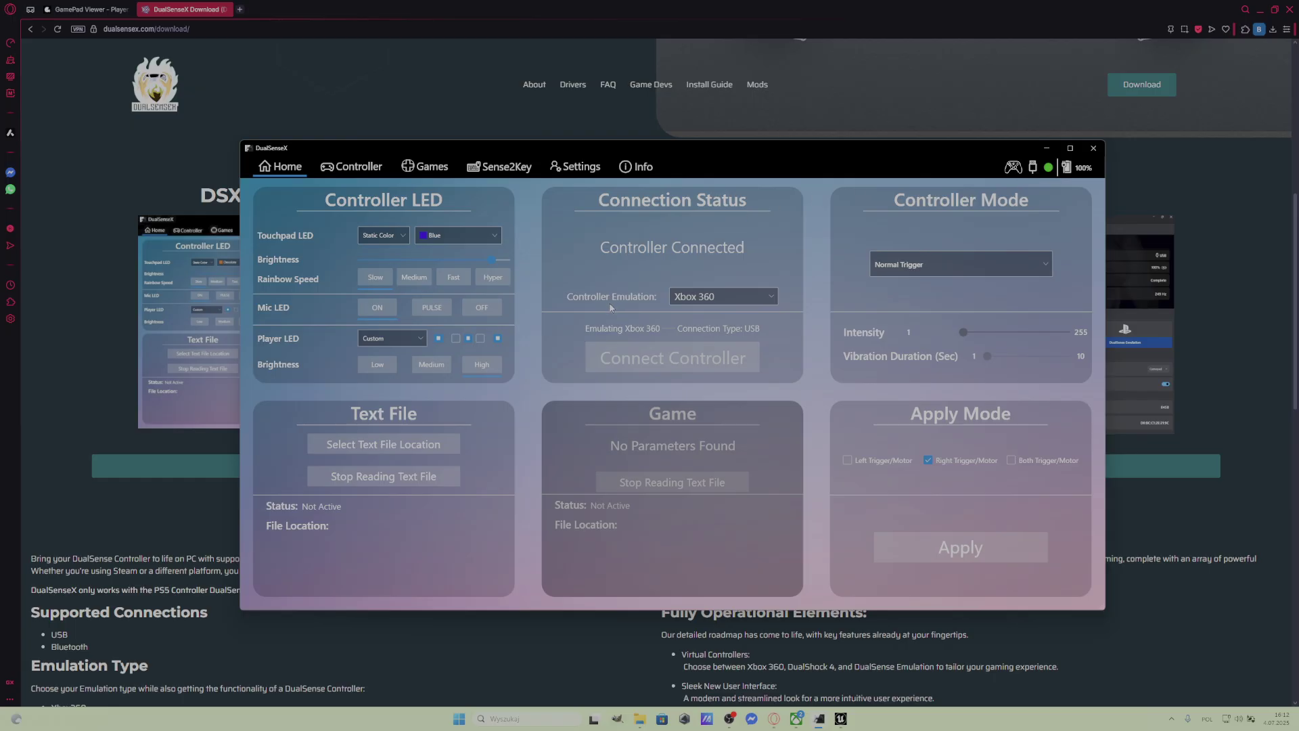
{"action": "left_click", "coordinate": [751, 296]}
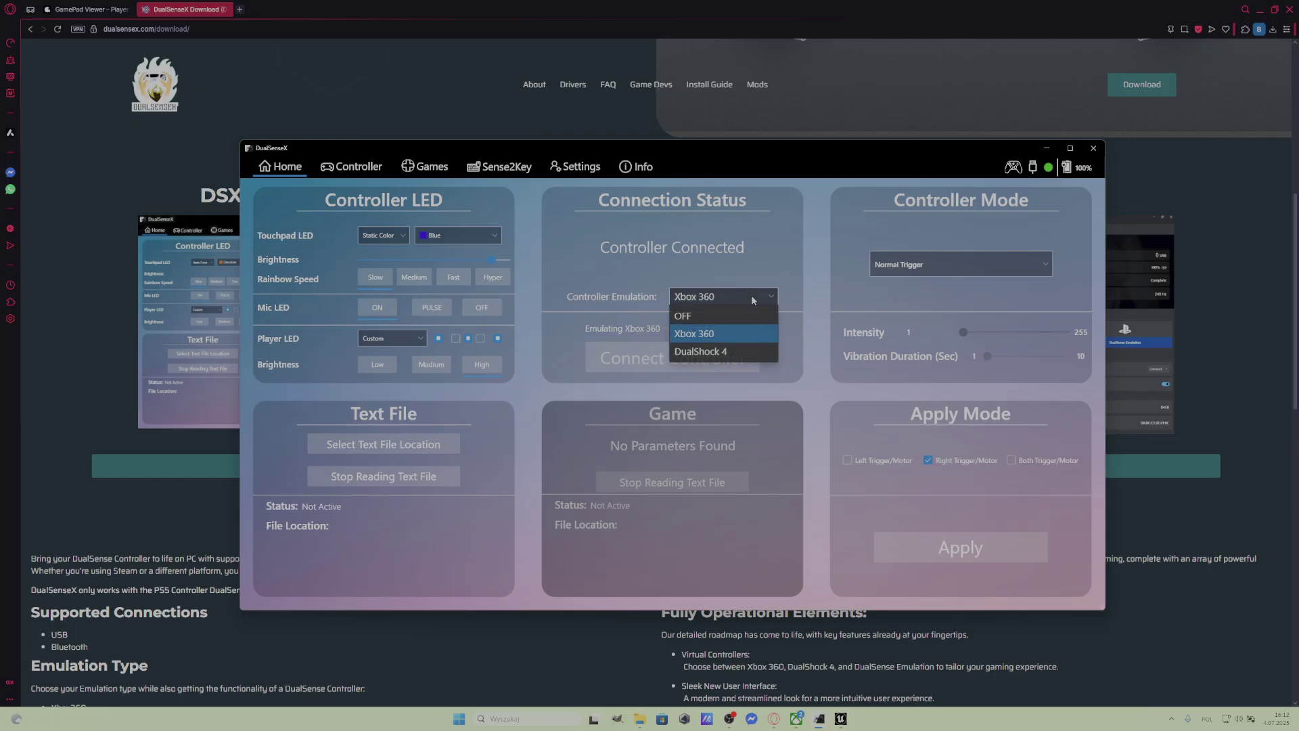
{"action": "left_click", "coordinate": [733, 336]}
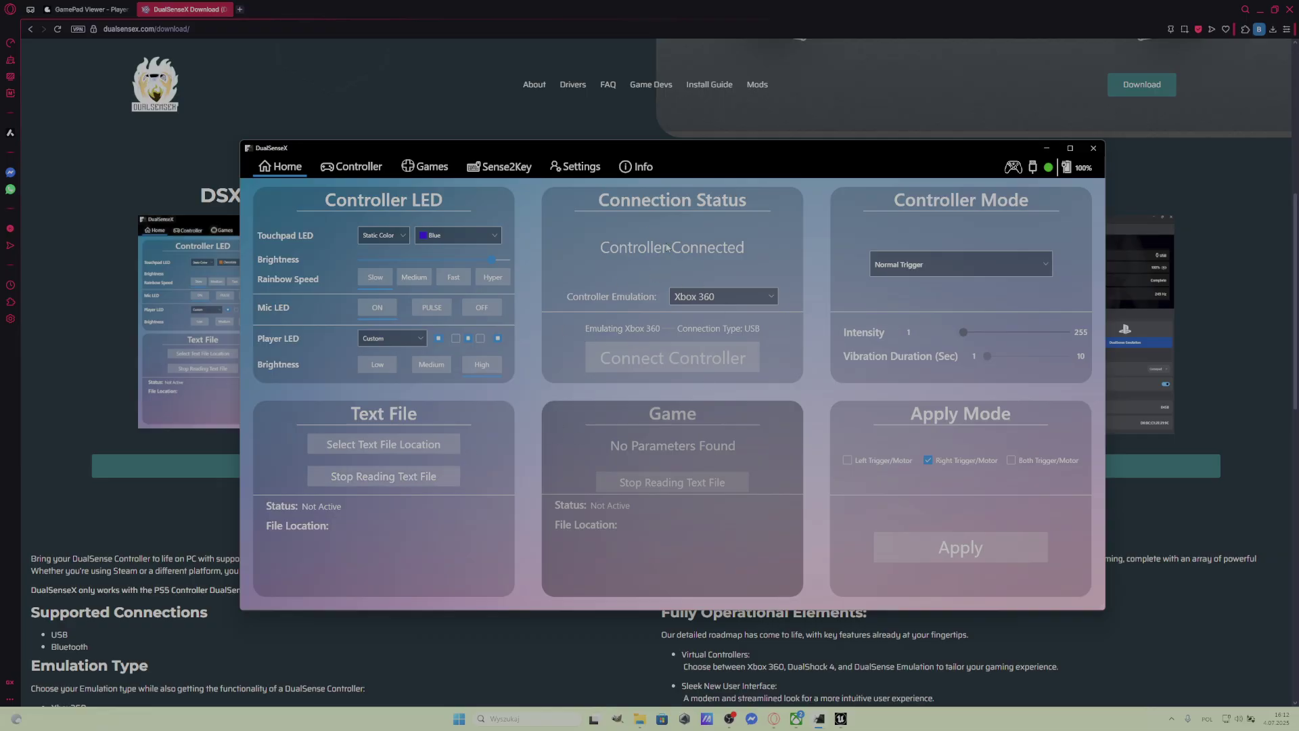
{"action": "left_click", "coordinate": [730, 296]}
{"action": "left_click", "coordinate": [731, 334]}
- Show the Controller input view, toggle Use Xbox Labels off and on, and return to Rematch
{"action": "left_click", "coordinate": [426, 166]}
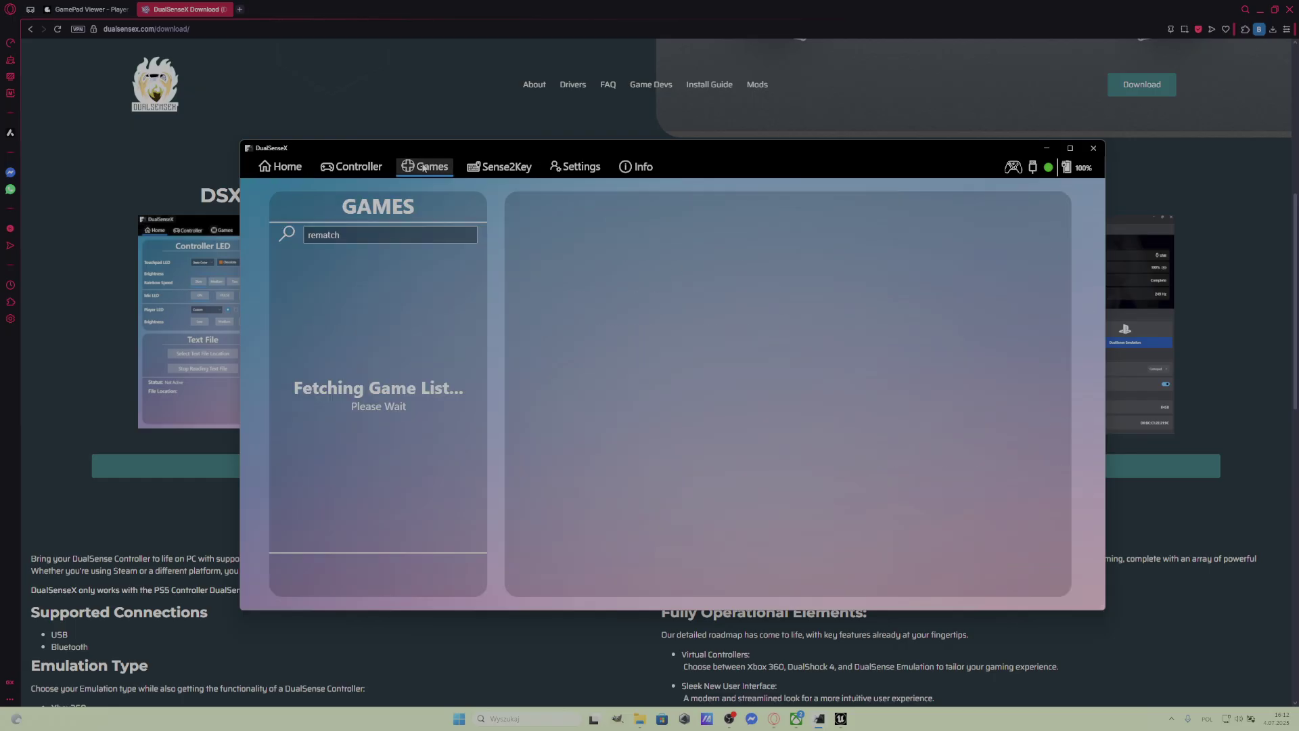
{"action": "left_click", "coordinate": [376, 169]}
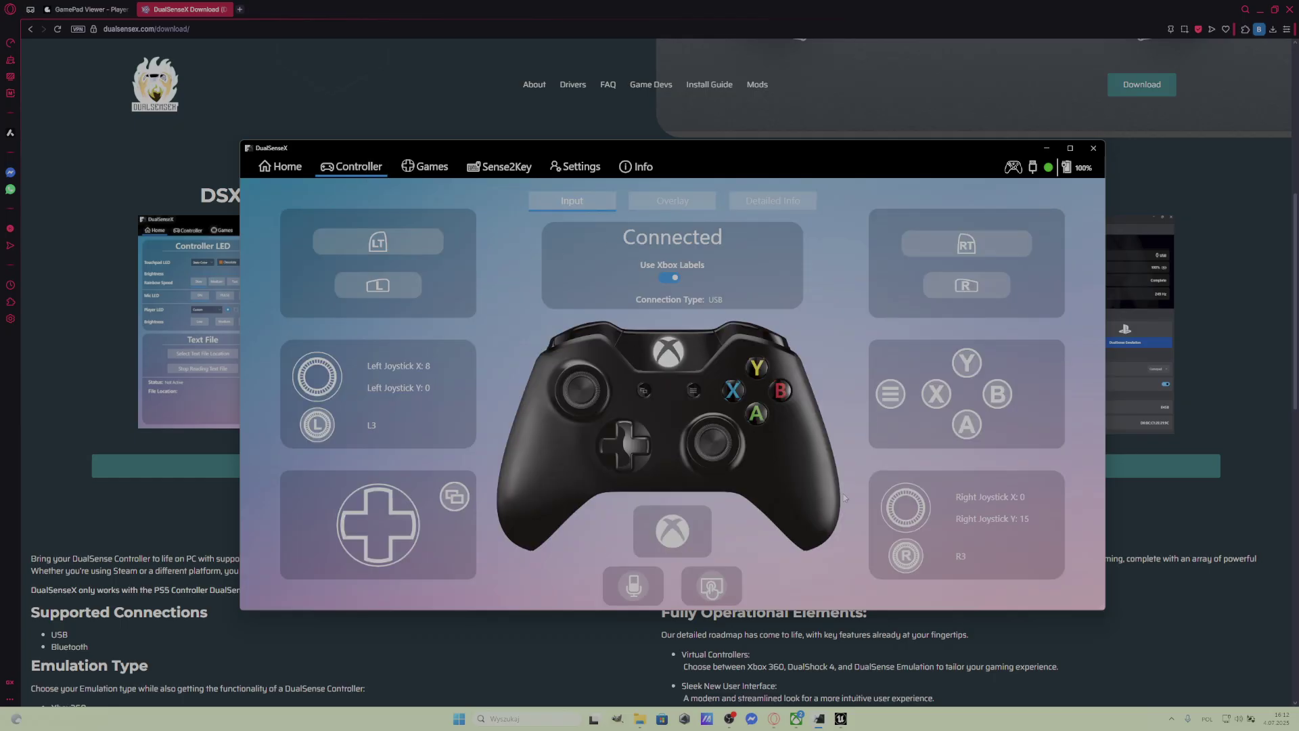
{"action": "left_click", "coordinate": [672, 277]}
{"action": "left_click", "coordinate": [670, 284]}
{"action": "left_click", "coordinate": [670, 283]}
{"action": "left_click", "coordinate": [840, 719]}
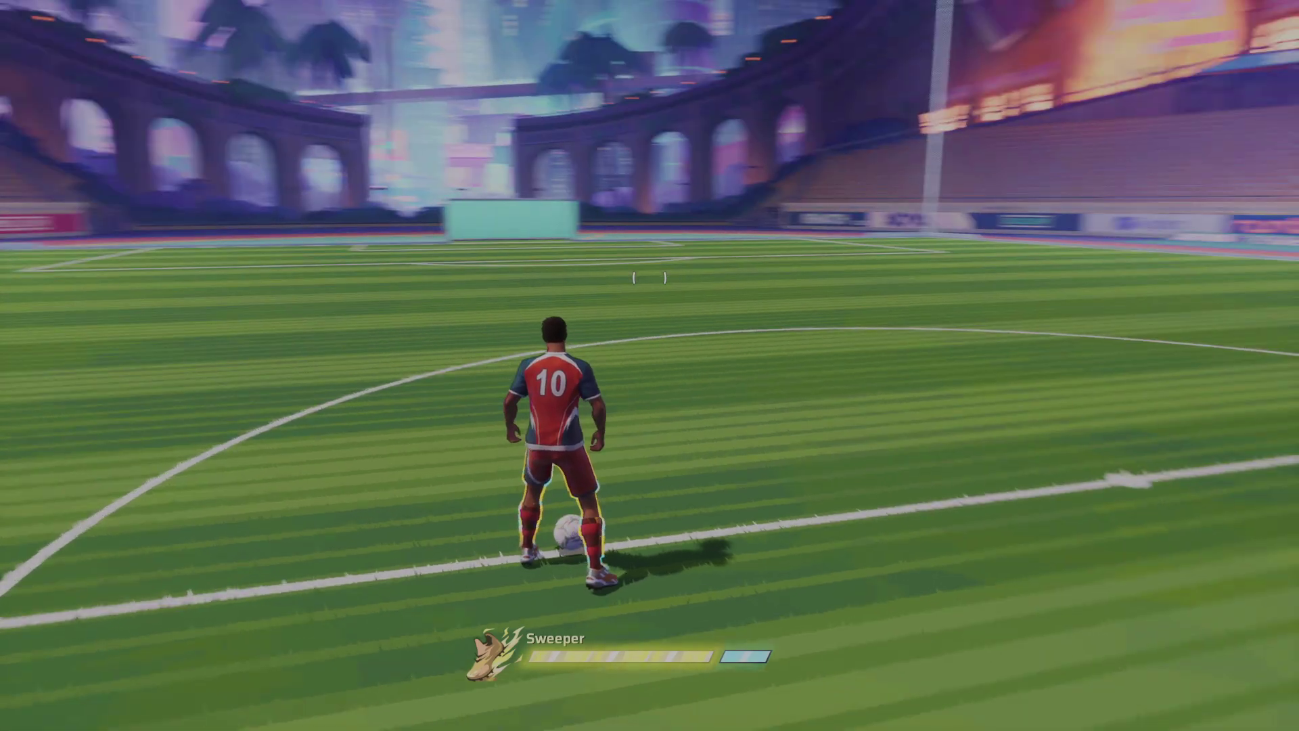
- Dribble the ball left and forward, then kick it at the goal
{"action": "key", "text": "a"}
{"action": "key", "text": "w"}
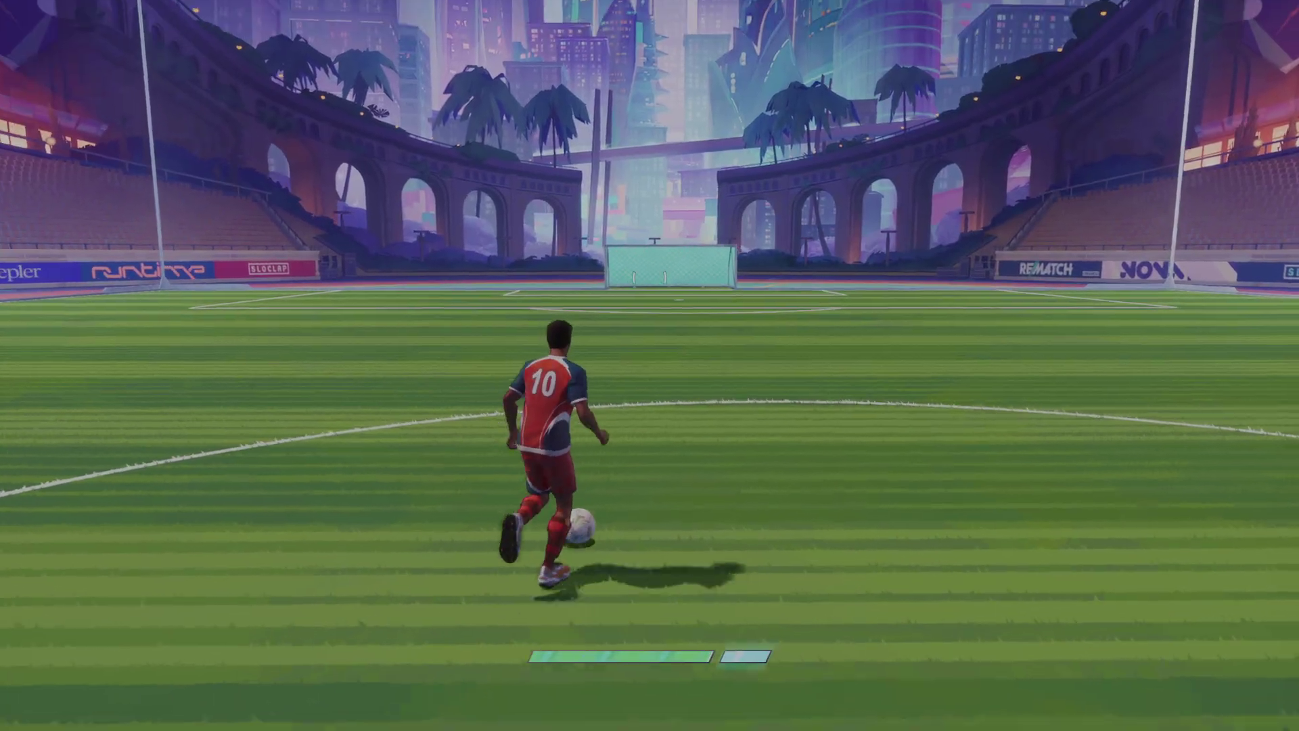
{"action": "left_click", "coordinate": [650, 276]}
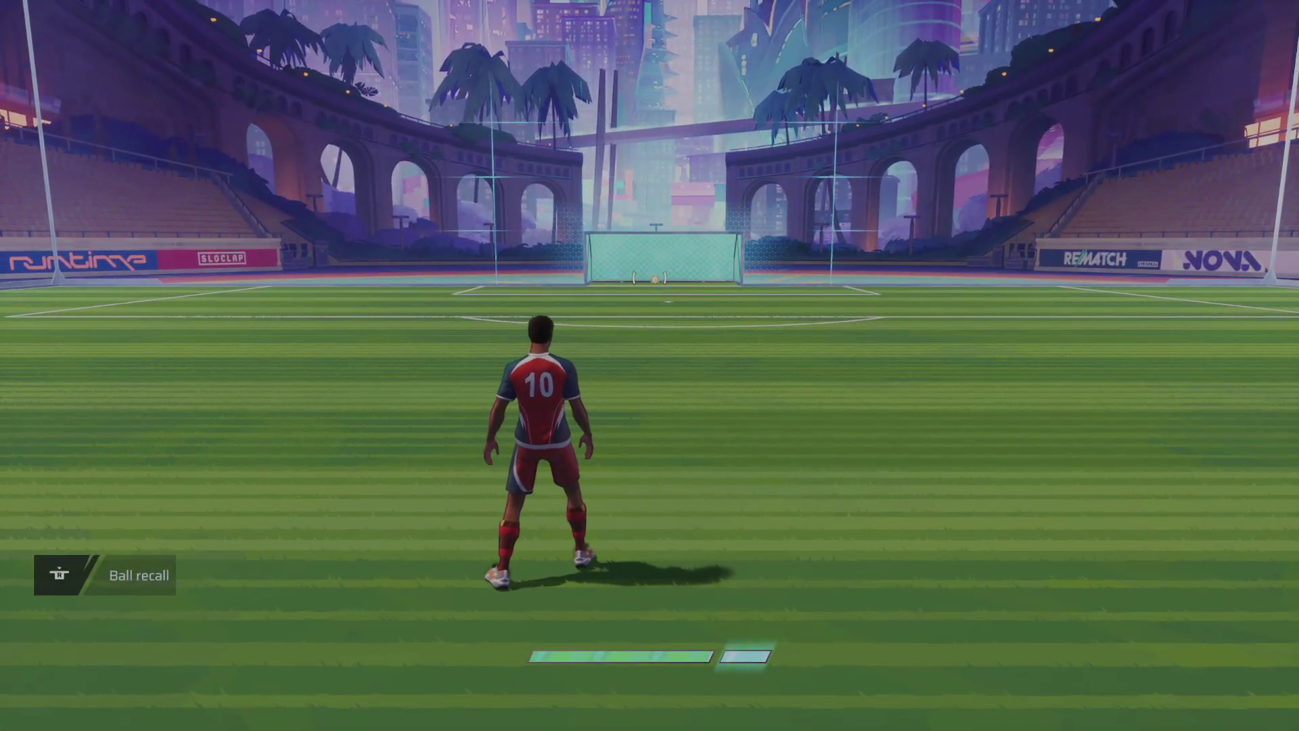
- Run toward the goal, recall the ball, kick it again, and turn right
{"action": "key", "text": "w"}
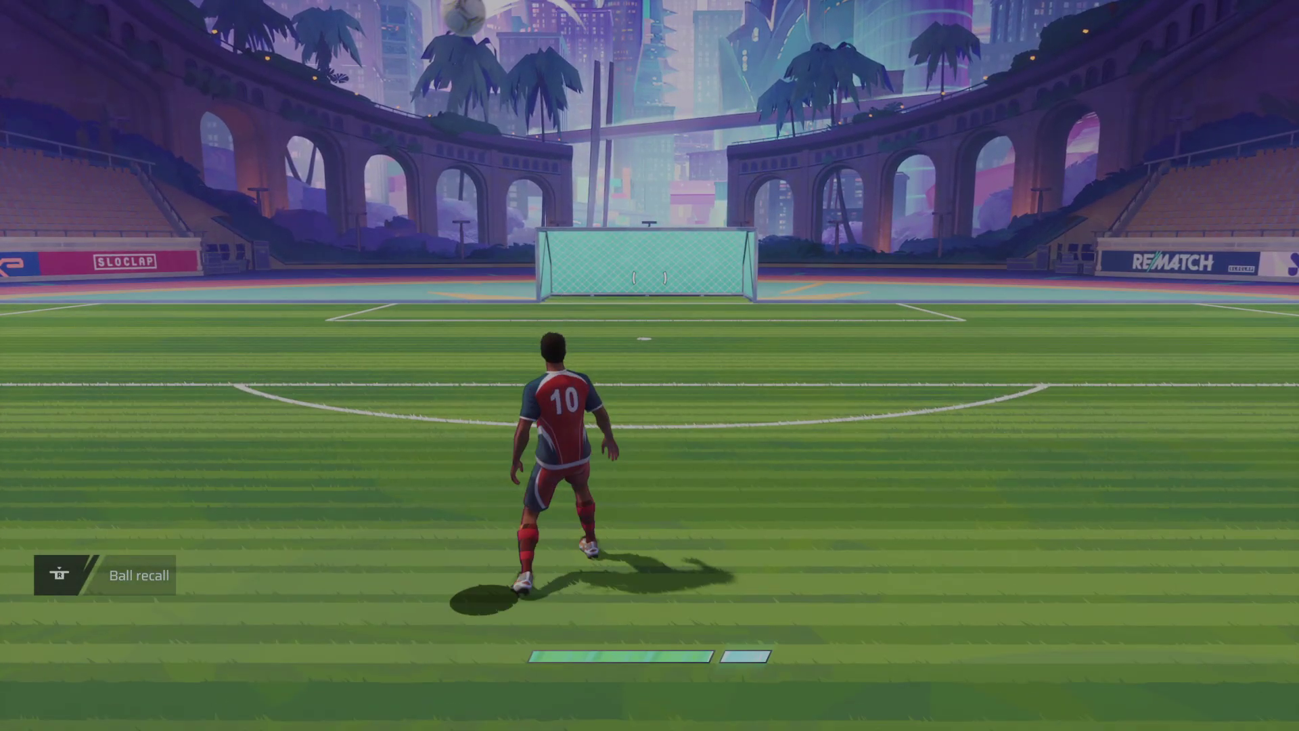
{"action": "key", "text": "r"}
{"action": "key", "text": "w"}
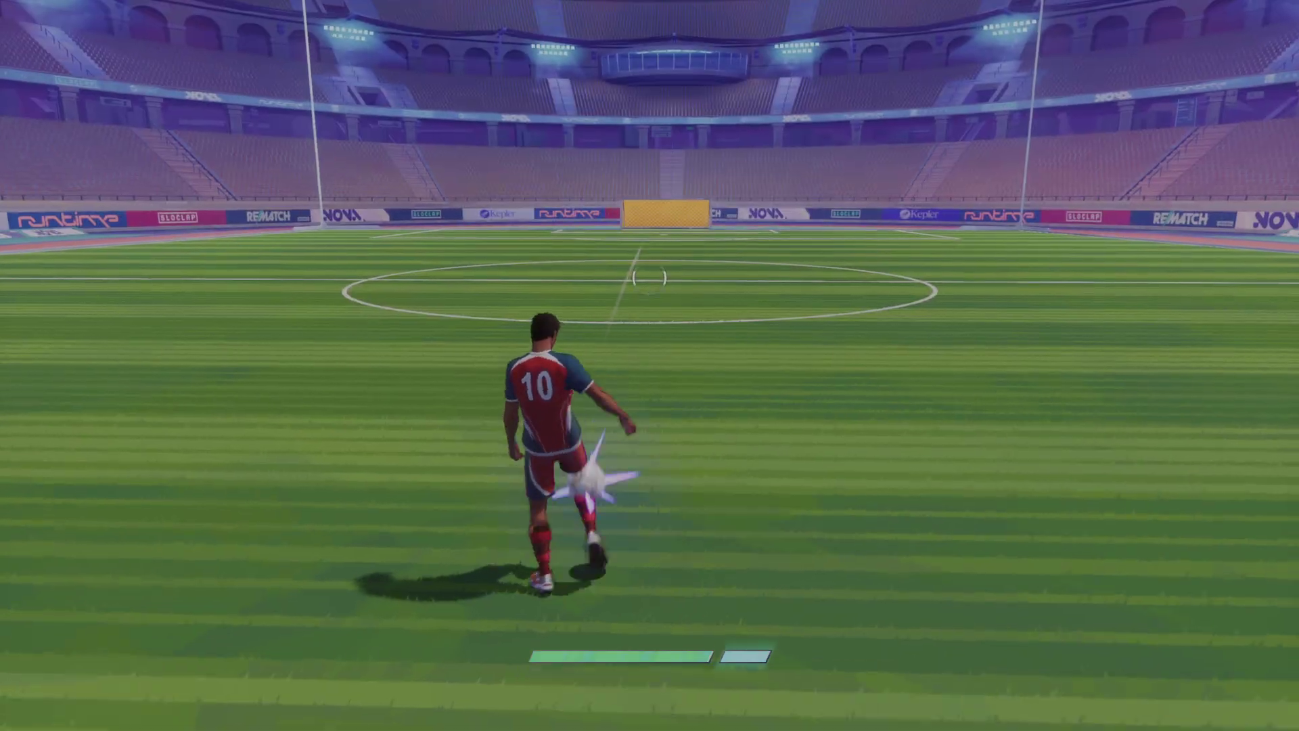
{"action": "left_click", "coordinate": [650, 276]}
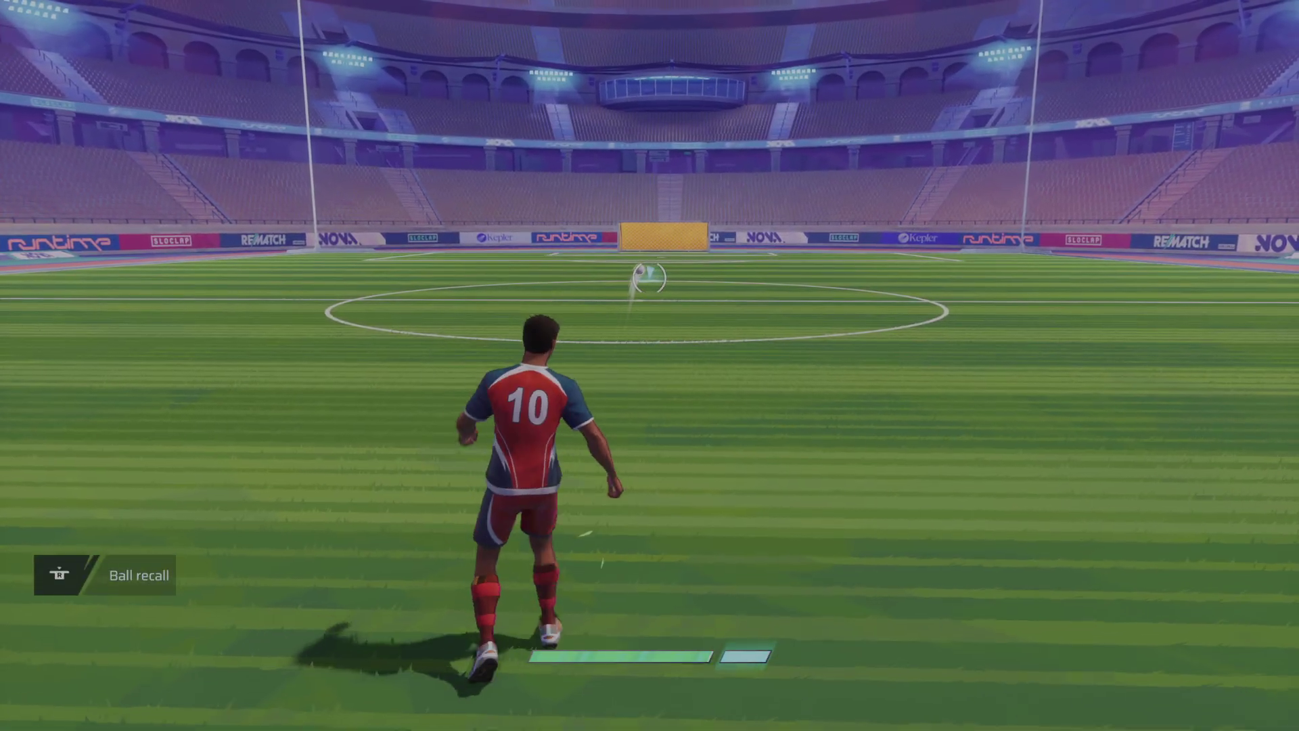
{"action": "key", "text": "d"}
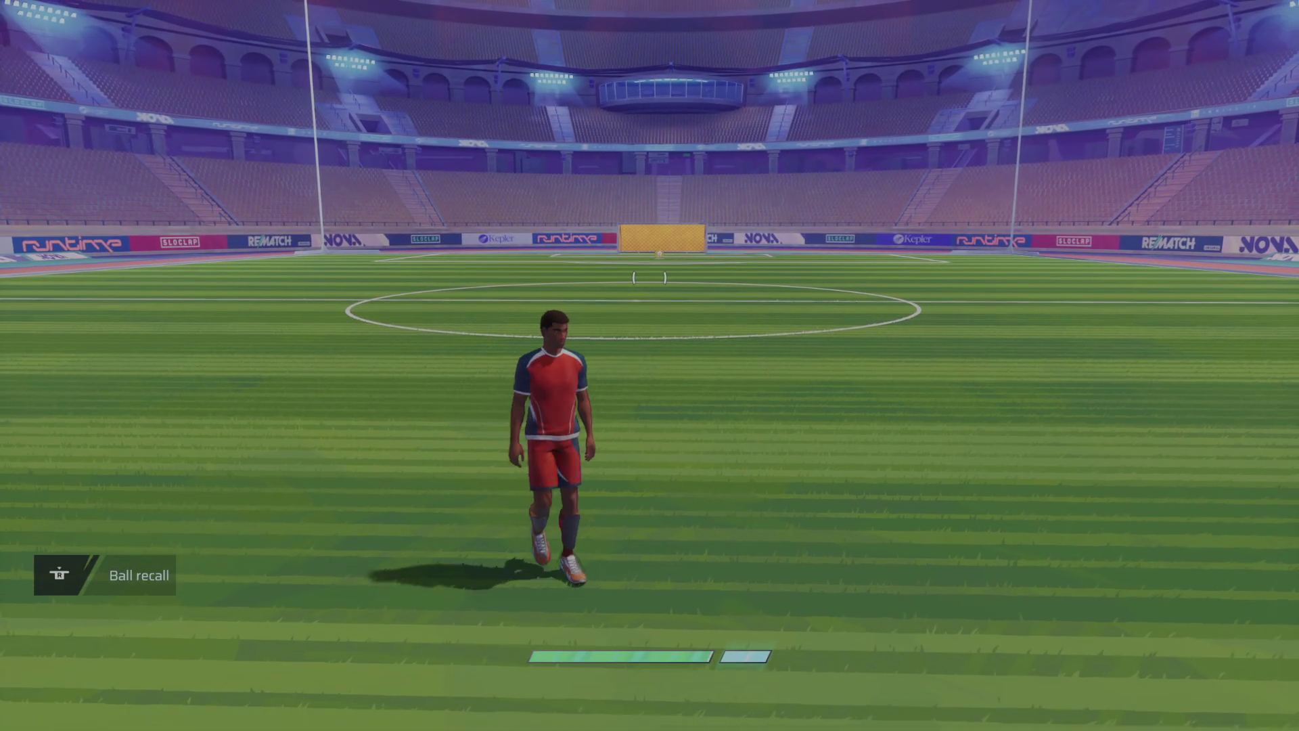